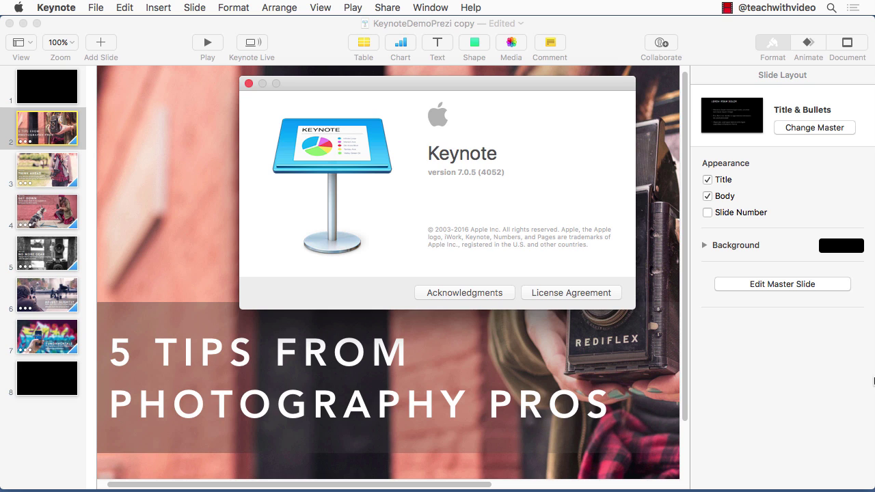
Step: Close the application's version window, look at the final black slide, and return to slide 2
left_click(248, 84)
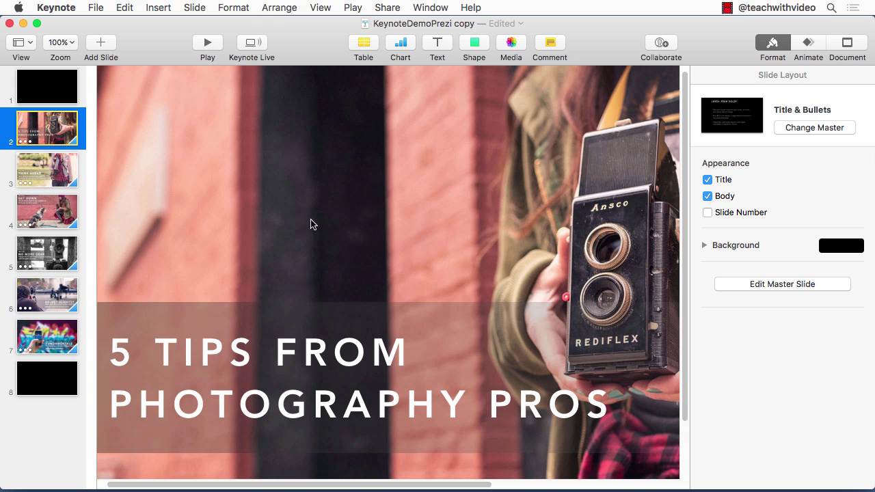
left_click(234, 327)
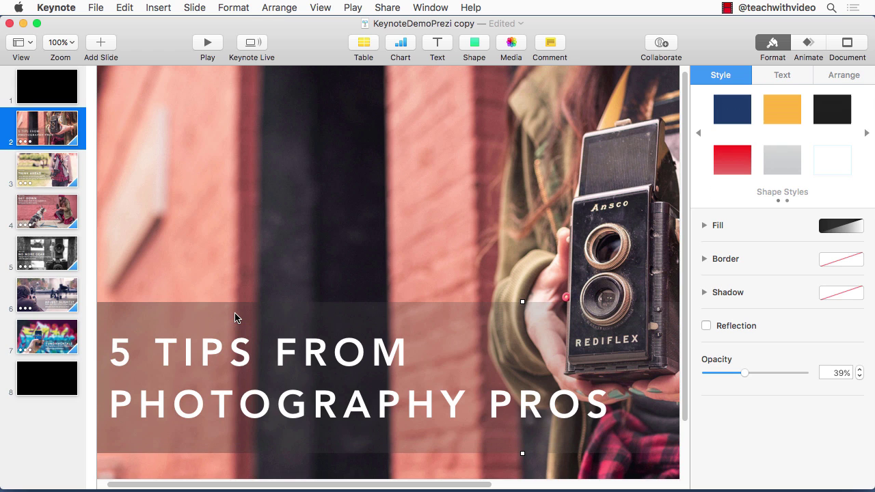
left_click(85, 393)
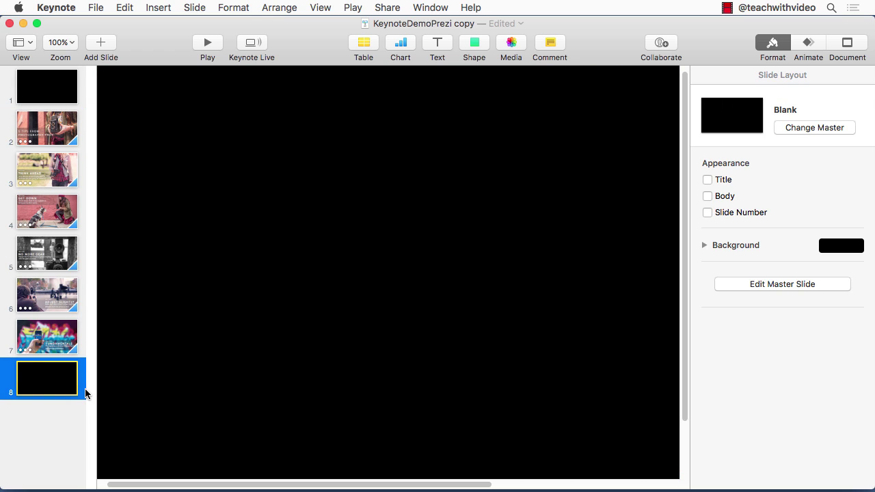
left_click(63, 129)
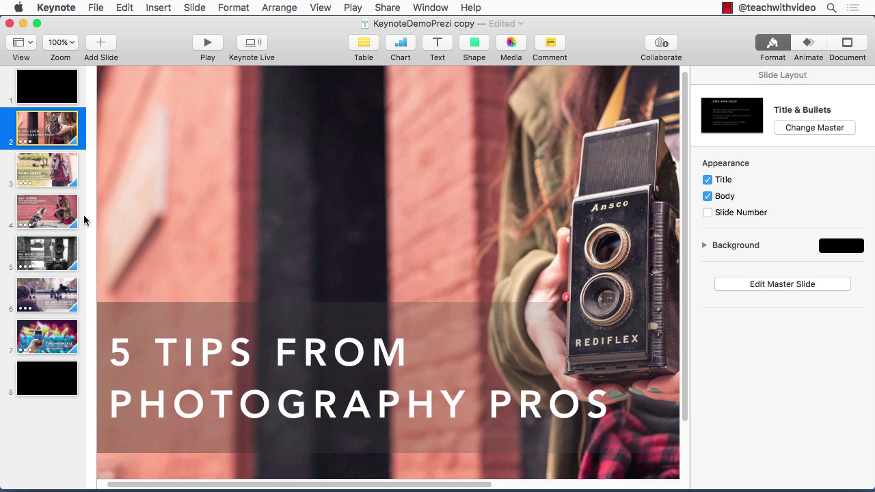
Step: Open the slideshow recording view from slide 2 and show its slide navigator
left_click(354, 12)
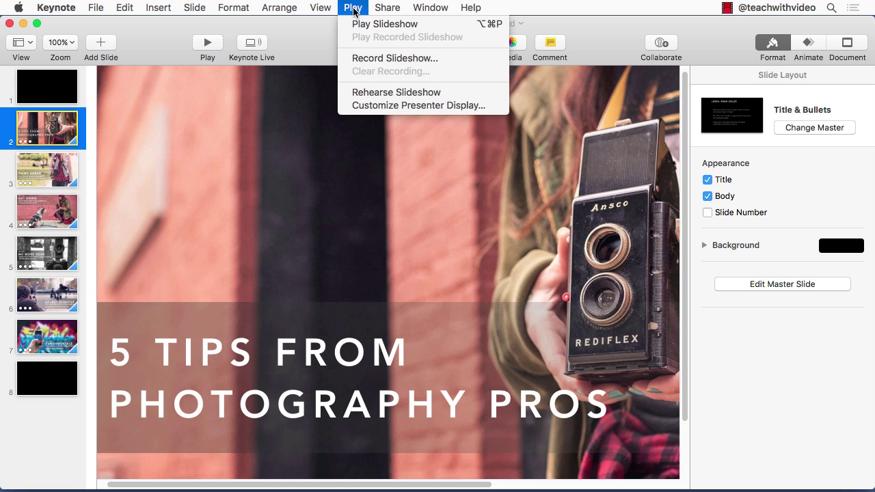
left_click(367, 62)
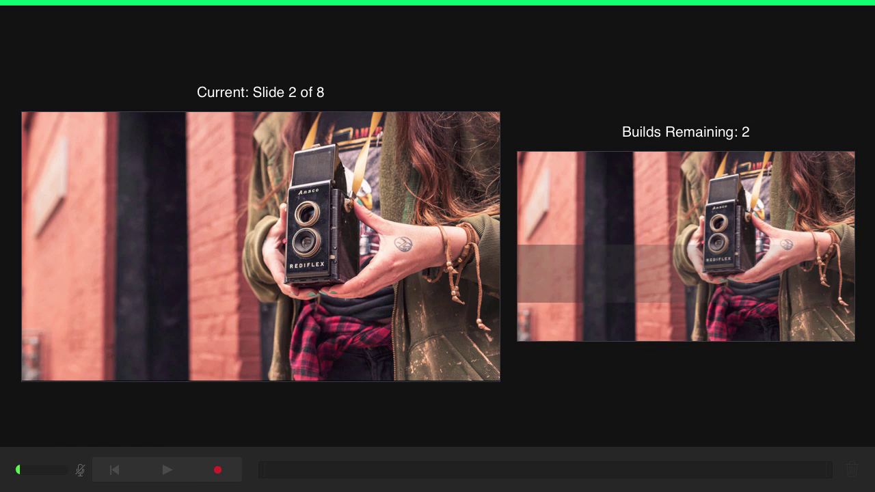
mouse_move(351, 52)
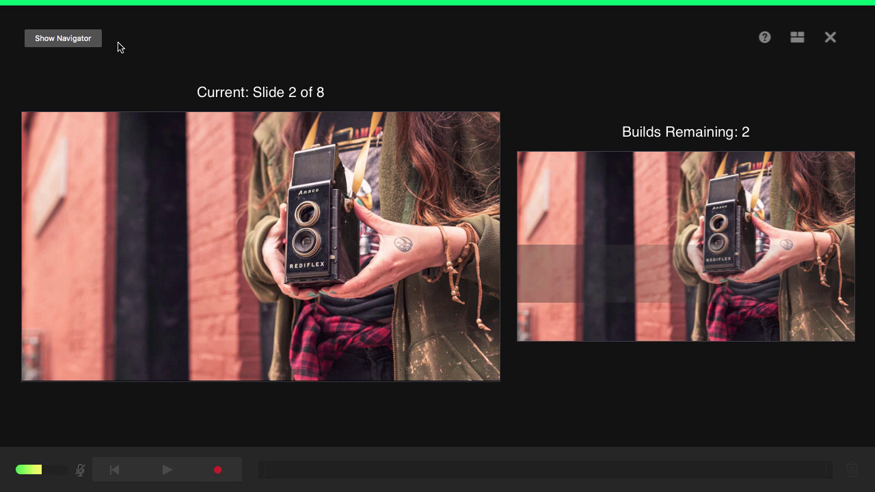
left_click(63, 38)
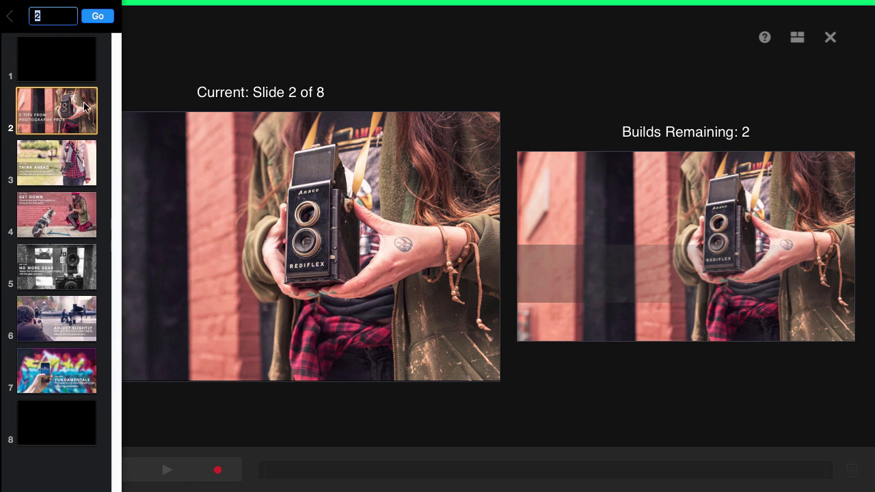
Step: Preview slides 3, 4 and 5 with the navigator, return to slide 2, and exit the recording view
left_click(62, 168)
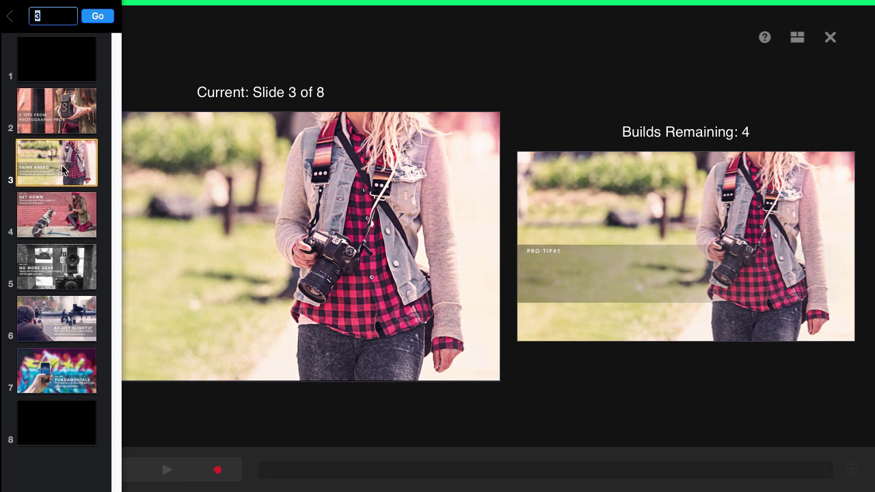
left_click(71, 216)
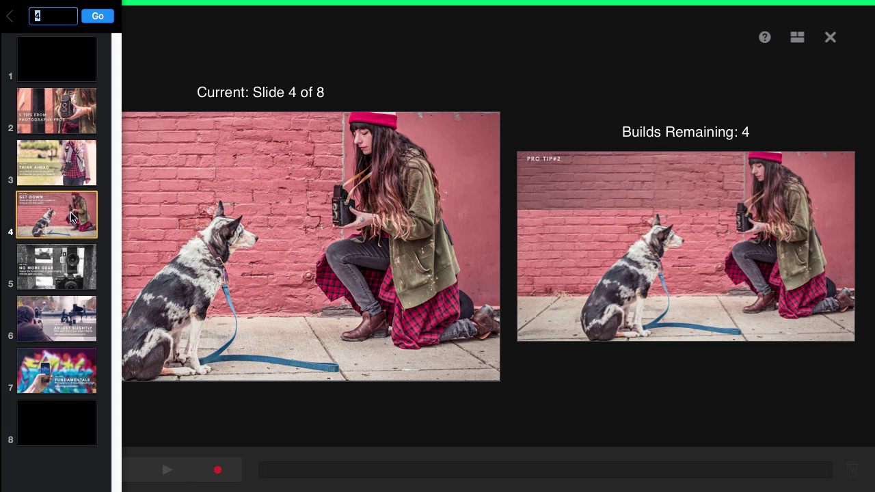
left_click(68, 169)
left_click(67, 275)
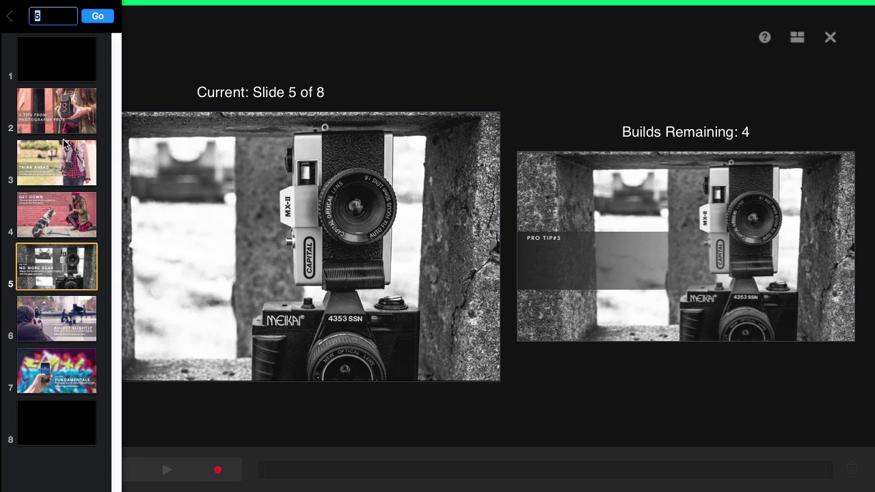
left_click(58, 115)
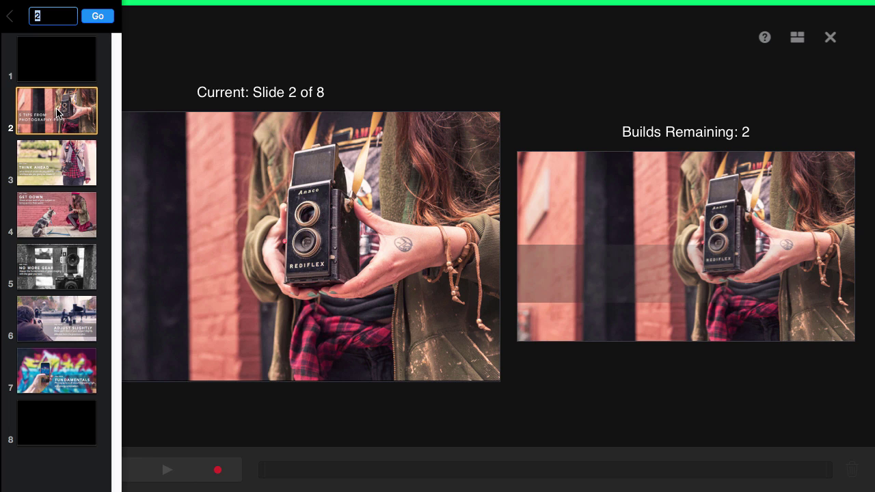
left_click(9, 18)
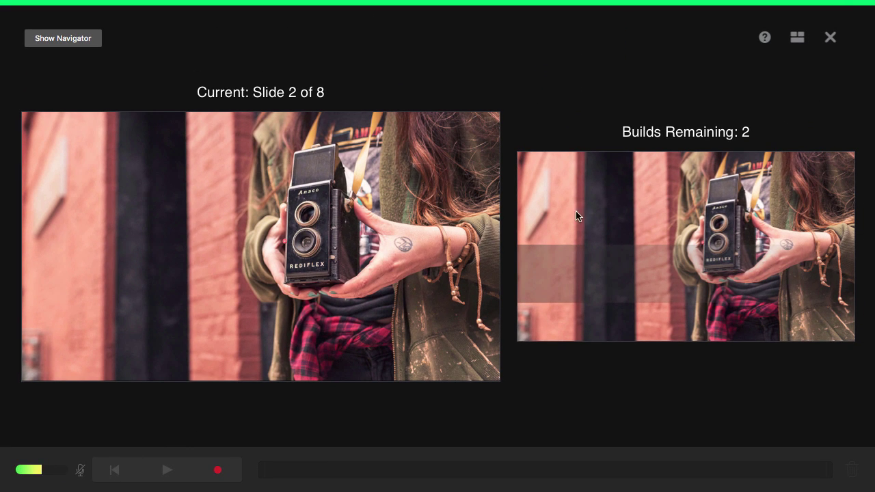
left_click(829, 37)
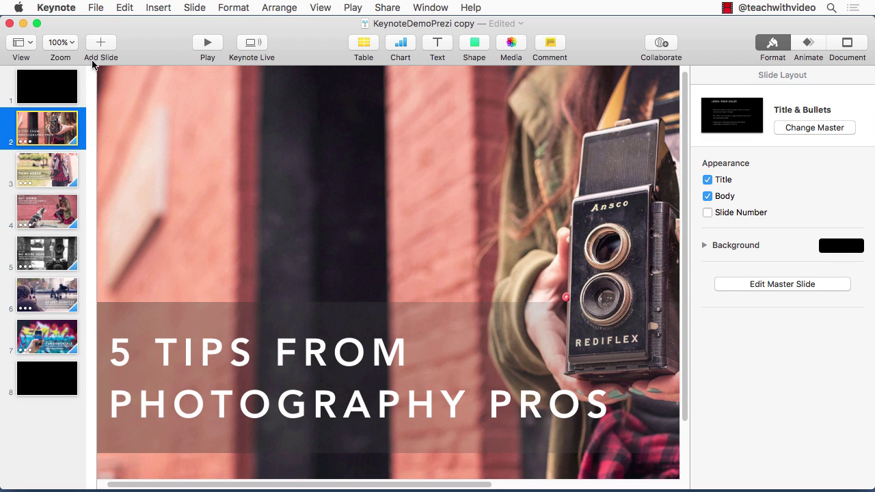
Step: Choose USB Audio Device as the Mac's sound input, set its input volume to maximum, and close the system settings
left_click(20, 8)
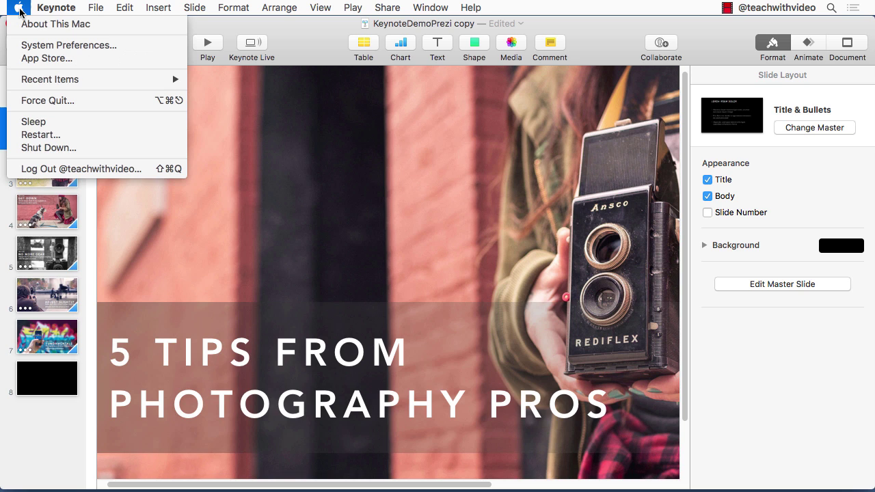
left_click(36, 45)
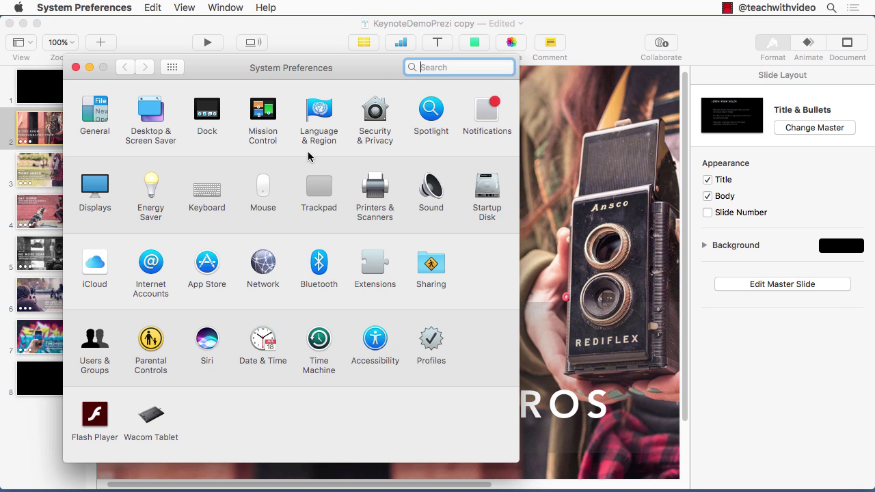
left_click(432, 190)
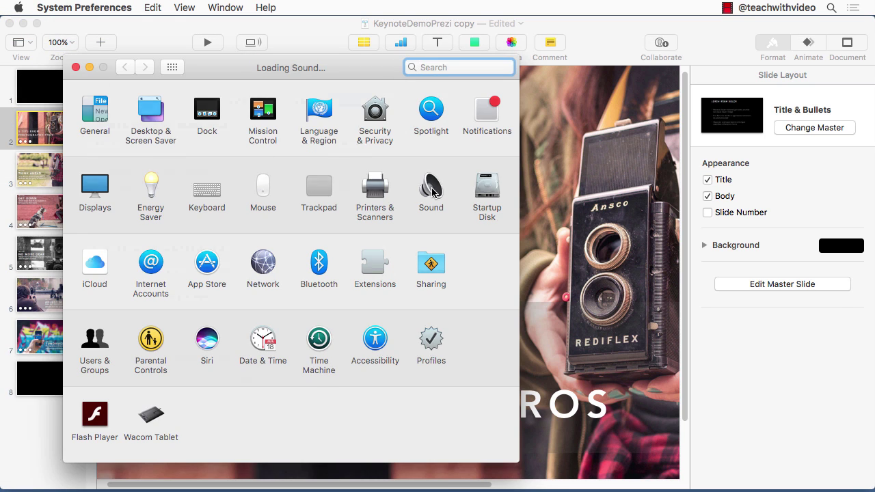
left_click(357, 106)
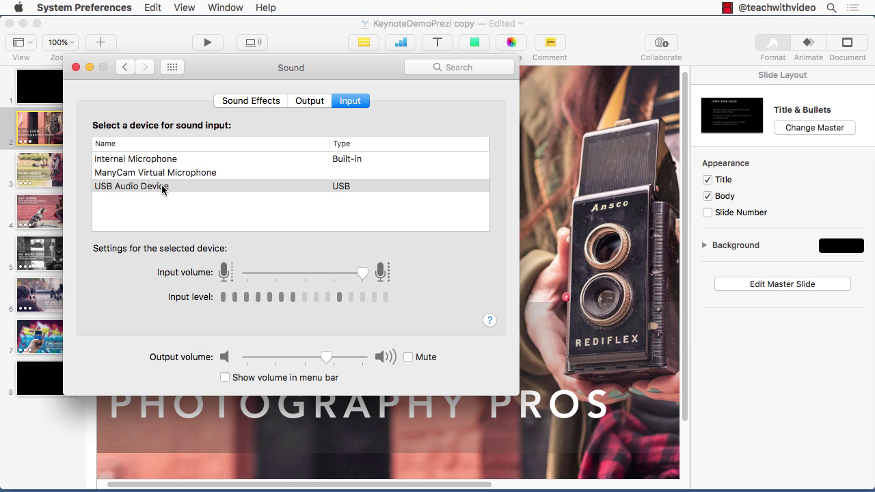
left_click(150, 185)
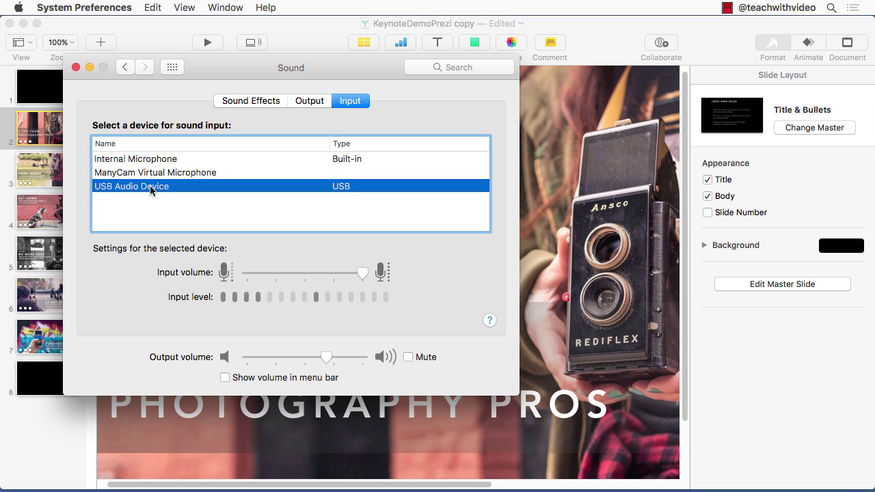
mouse_move(362, 273)
left_mouse_down()
mouse_move(320, 268)
mouse_move(367, 274)
left_mouse_up()
left_click(76, 68)
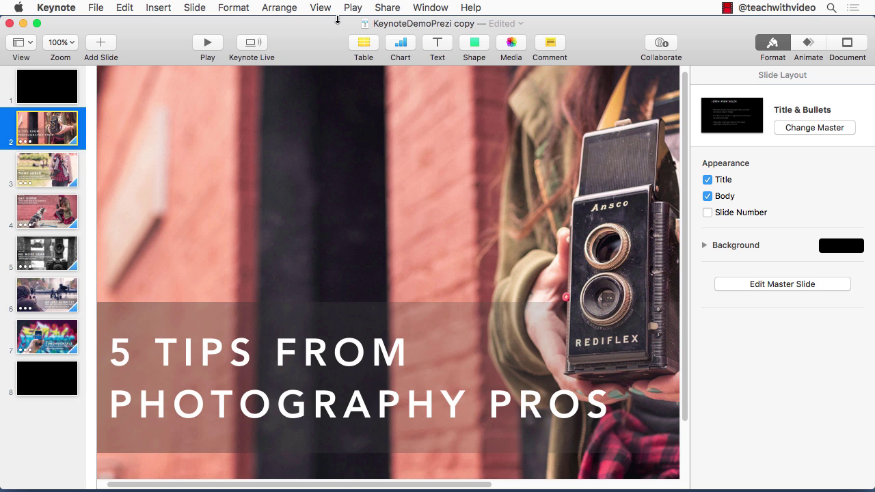
Step: Reopen the slideshow recording view at slide 2 and start recording
left_click(354, 8)
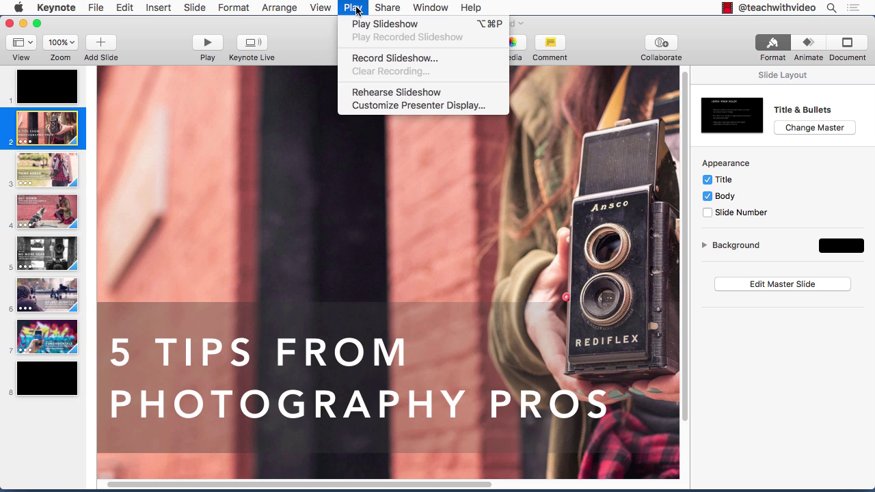
left_click(368, 60)
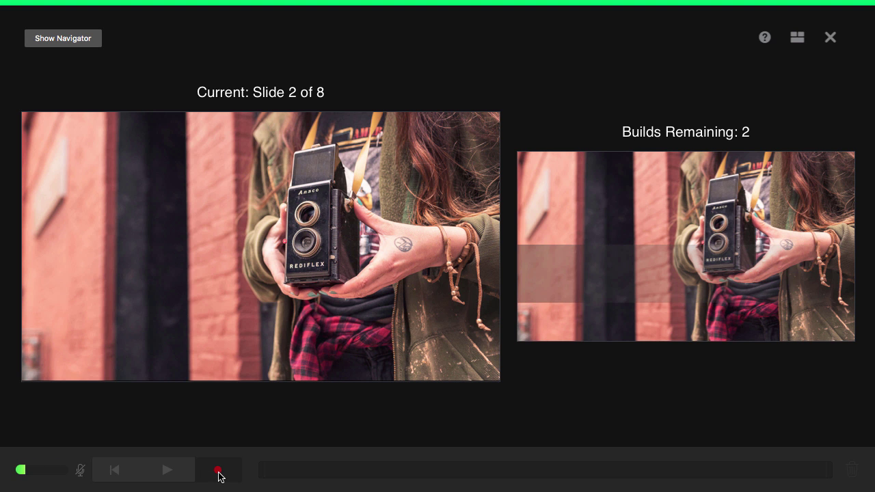
left_click(218, 471)
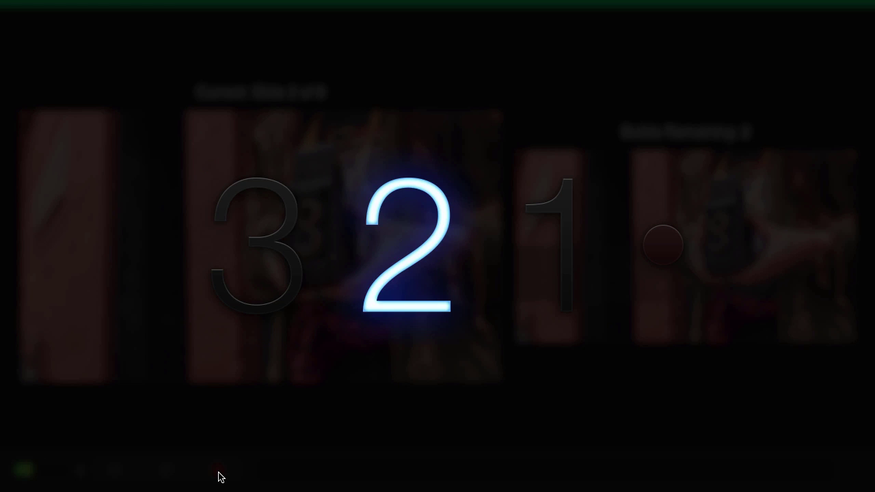
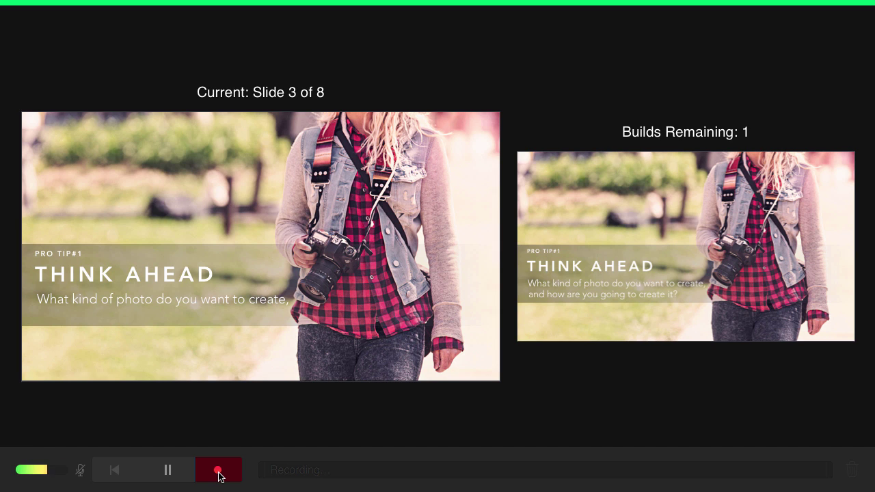
Step: Record the last build of slide 3 and all builds of slide 4, and stop the recording
key("Right")
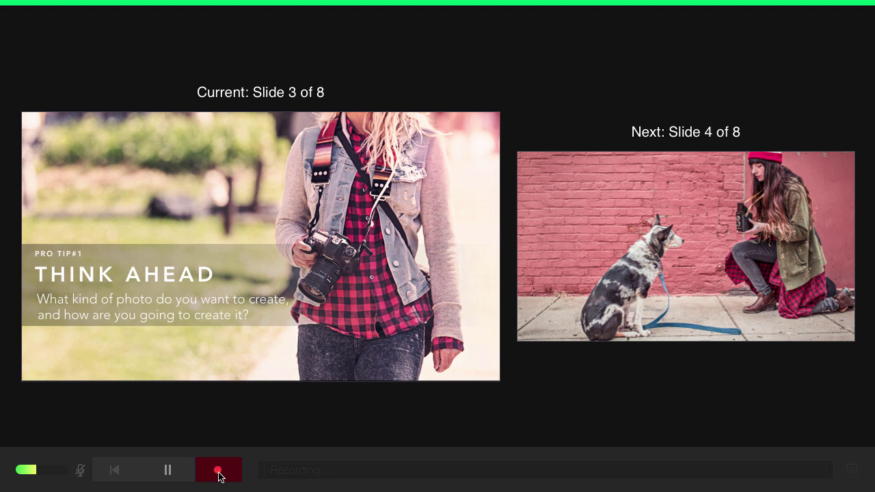
key("Right")
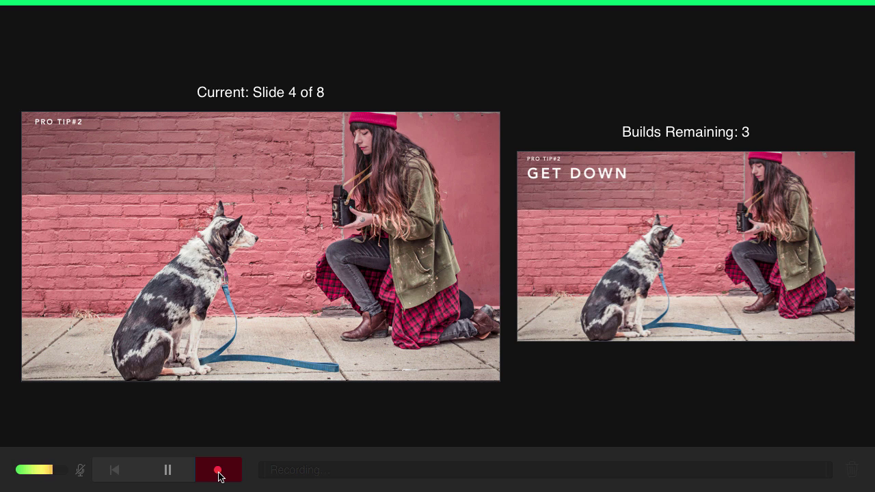
key("Right")
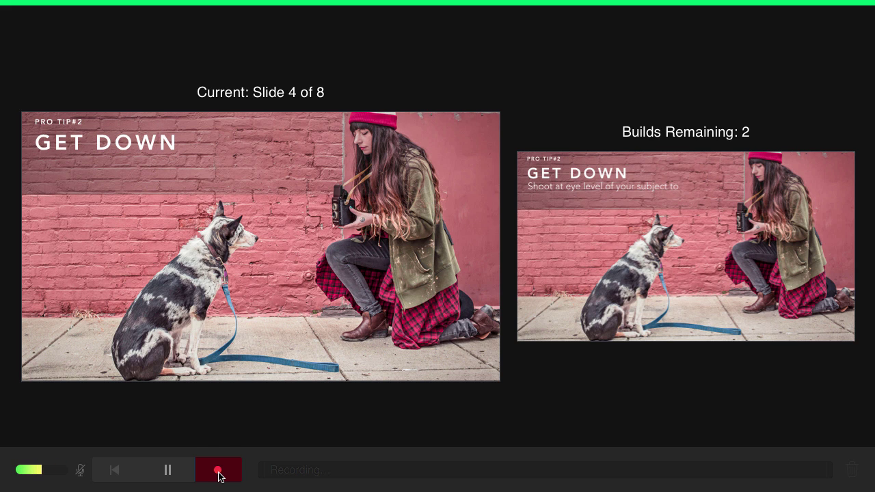
key("Right")
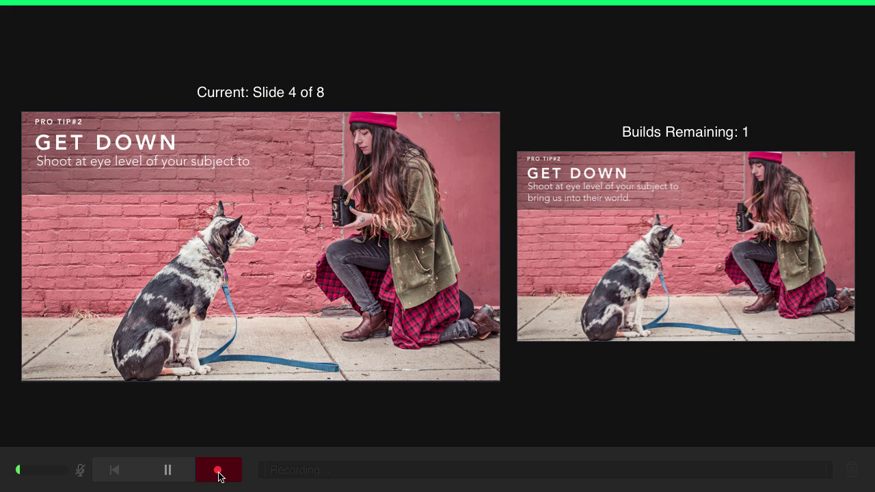
key("Right")
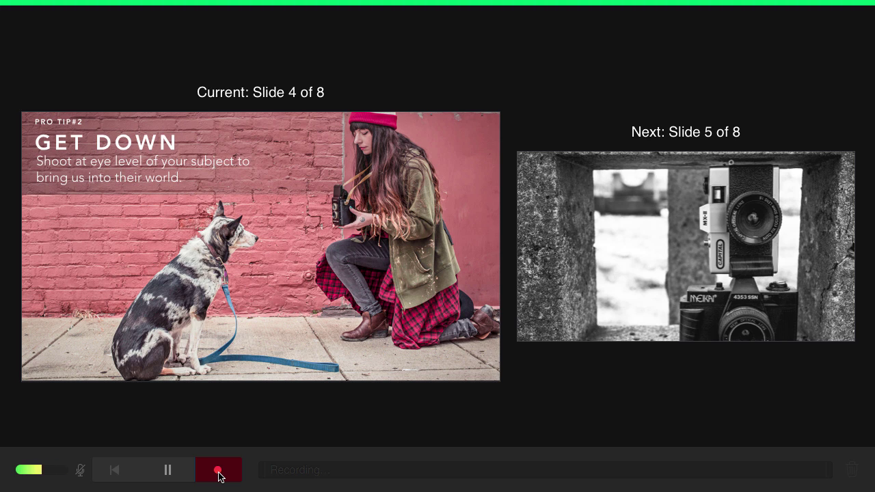
left_click(219, 471)
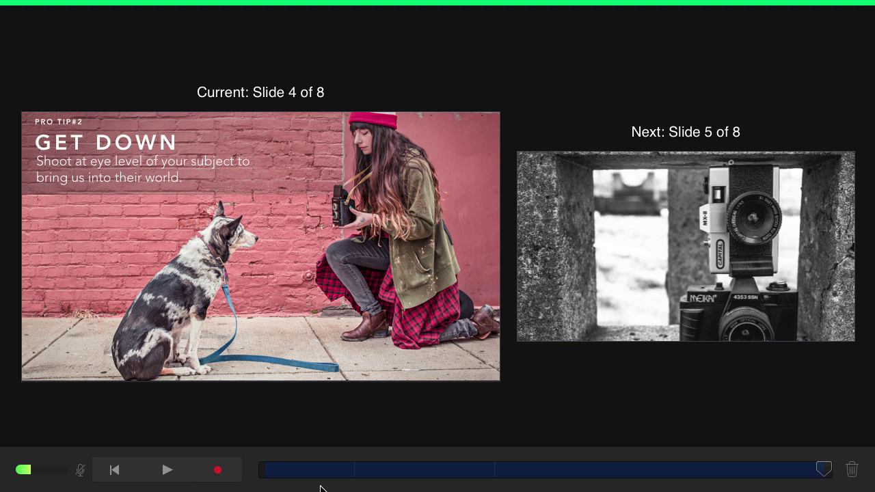
Step: Rewind the recorded slideshow to its beginning and play it back through the builds of slide 2
left_click(114, 471)
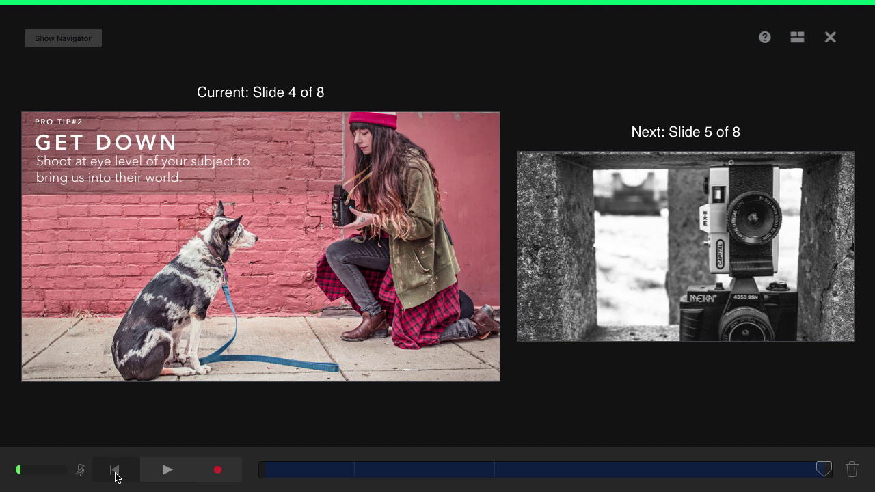
left_click(115, 471)
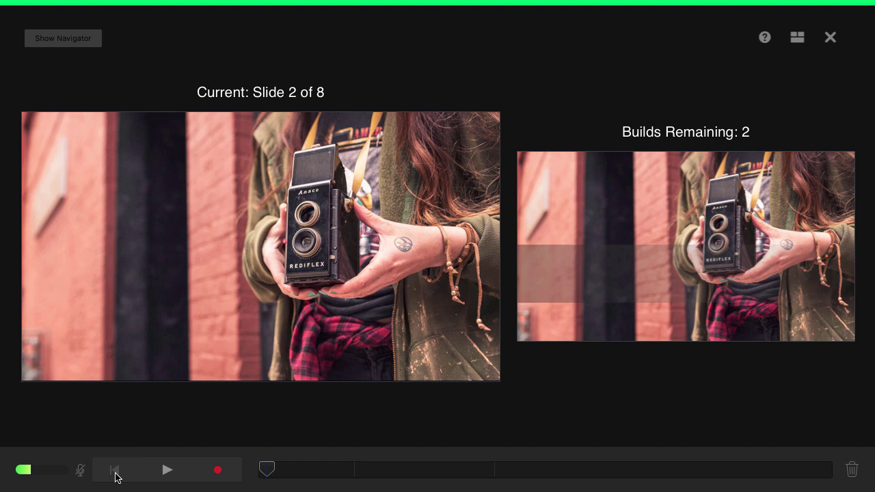
left_click(167, 471)
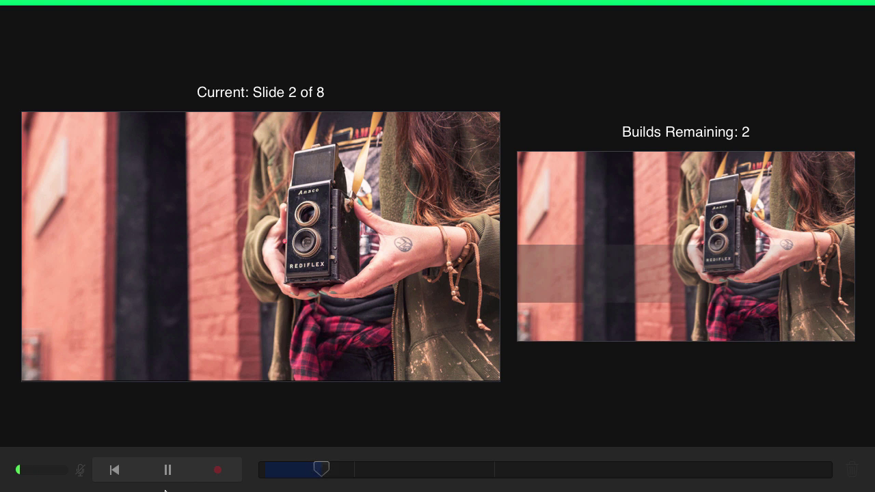
key("Right")
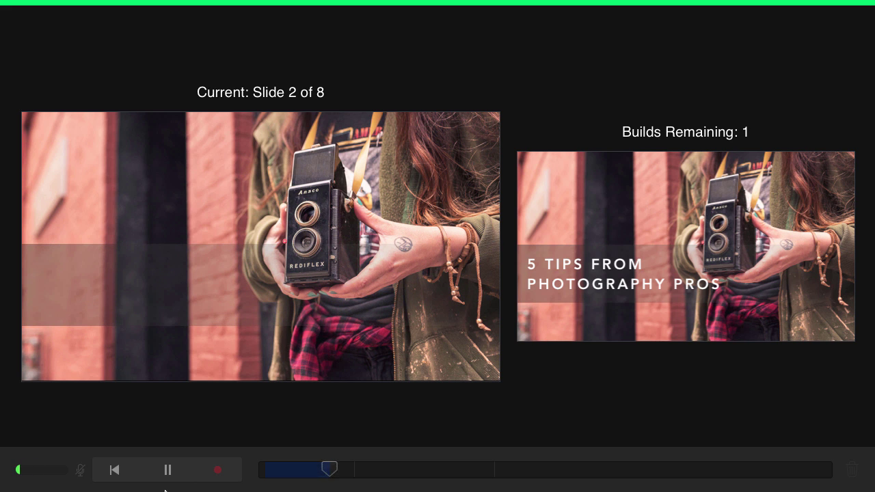
key("Right")
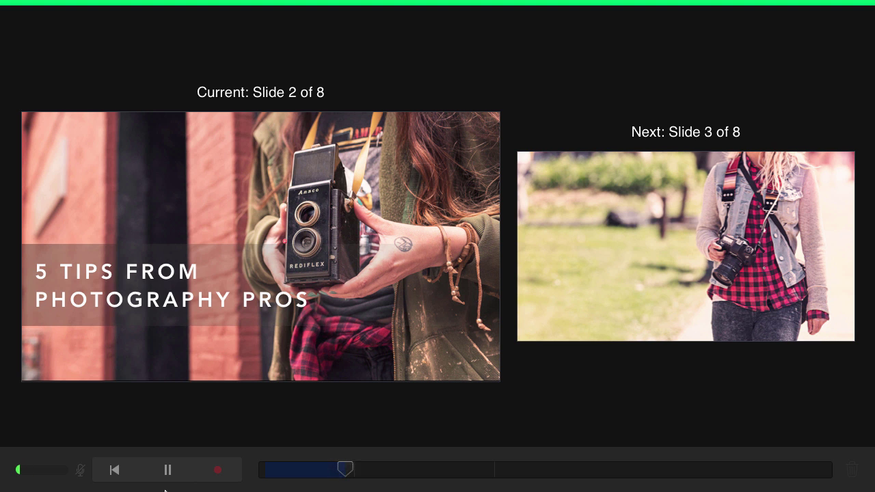
Step: Pause the recording's playback at slide 3 and move the playhead forward to the slide's completed Think Ahead text
mouse_move(165, 487)
key("Right")
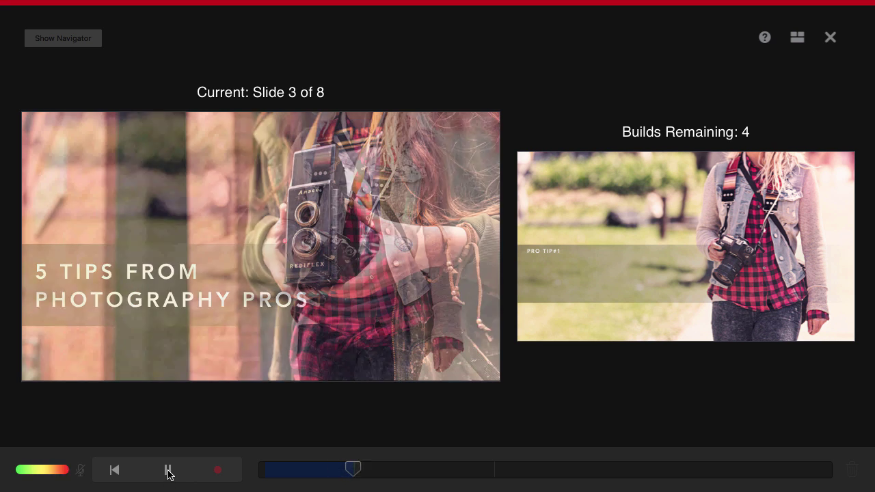
left_click(168, 470)
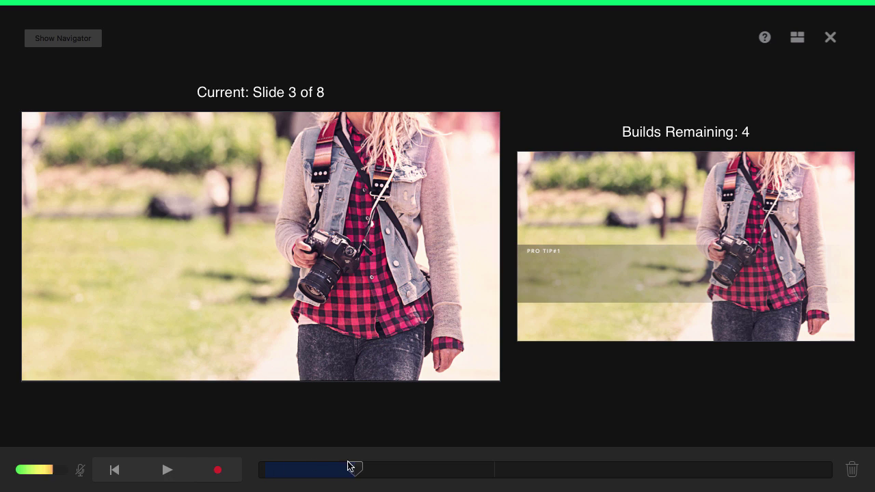
left_click_drag(355, 471, 398, 470)
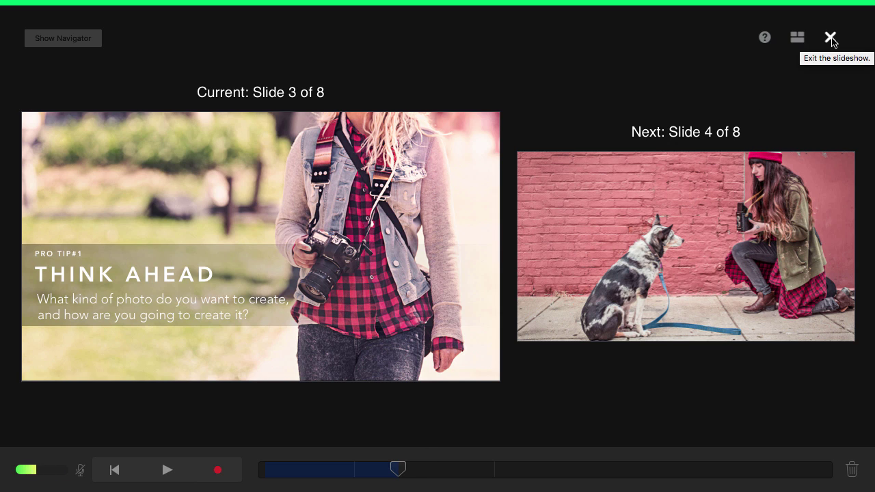
Step: Exit the slideshow recording view and play the recorded slideshow
left_click(830, 39)
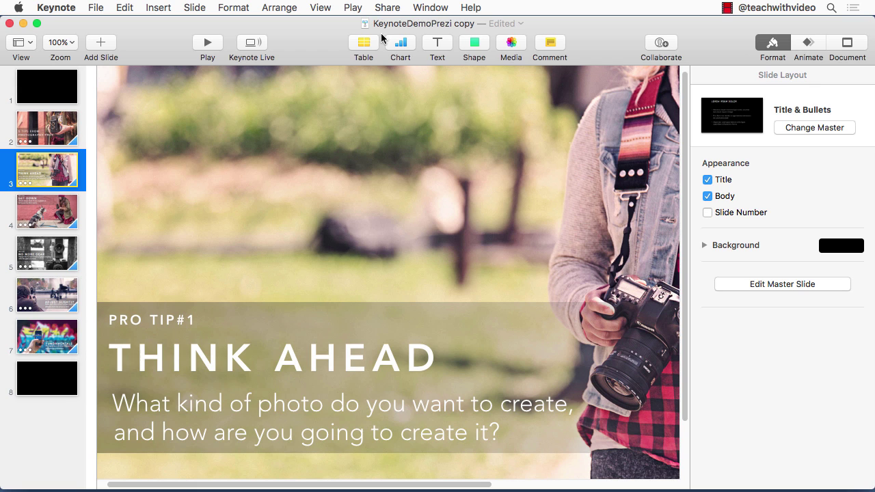
left_click(353, 10)
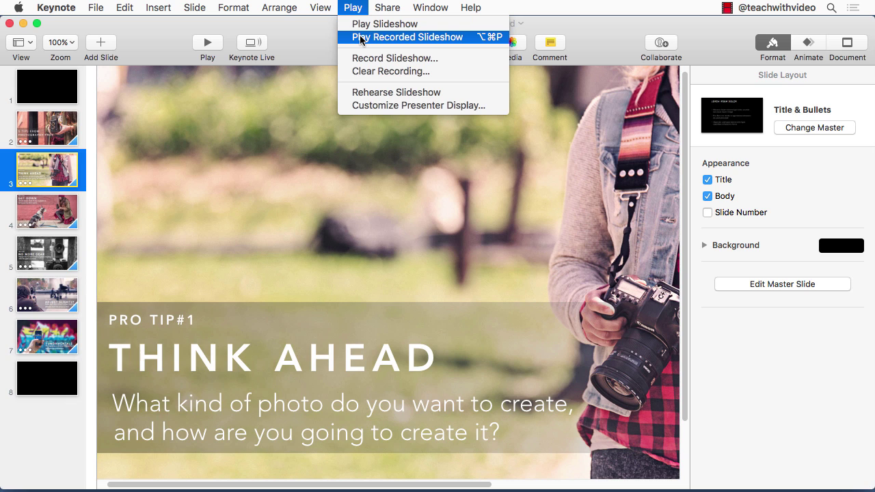
left_click(362, 37)
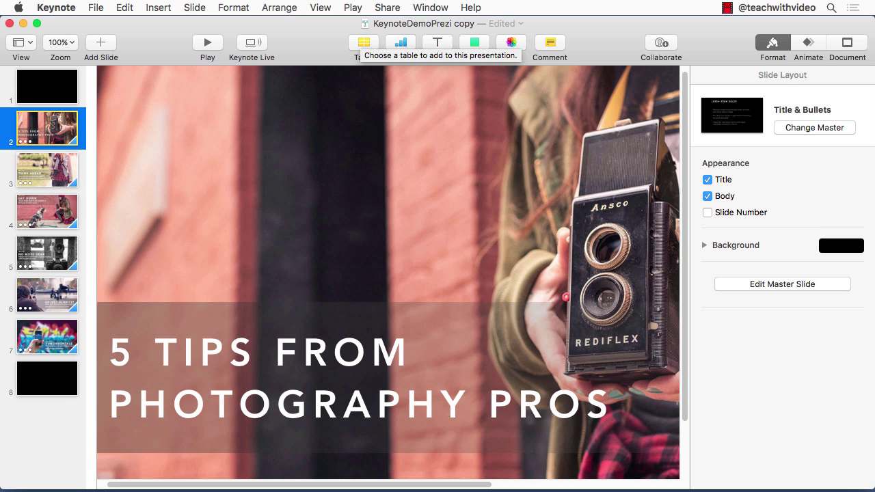
Step: Reopen the slideshow recording view and move the playhead back from slide 4 to the end of slide 3
left_click(356, 8)
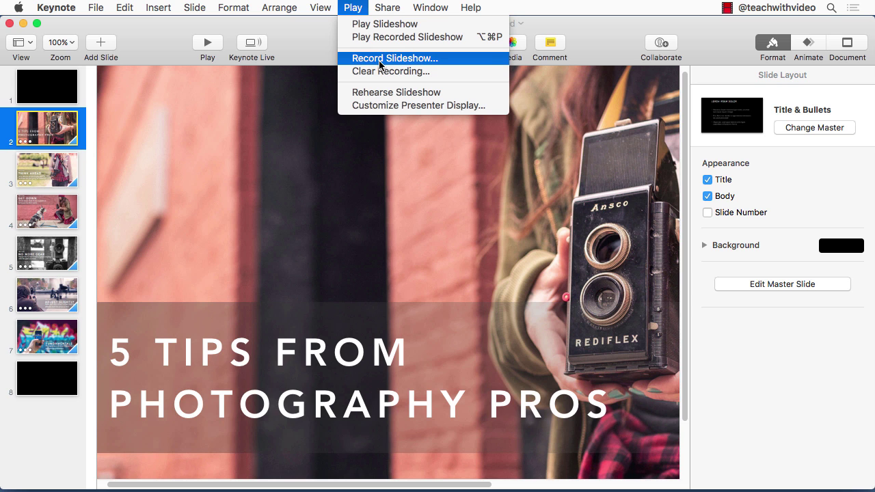
left_click(380, 60)
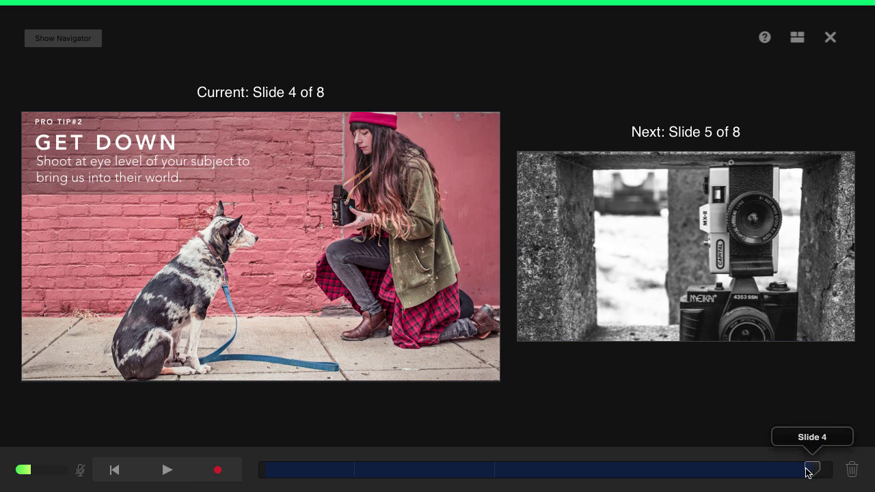
mouse_move(807, 471)
left_mouse_down()
mouse_move(604, 486)
mouse_move(478, 471)
mouse_move(546, 476)
mouse_move(513, 470)
mouse_move(531, 473)
left_mouse_up()
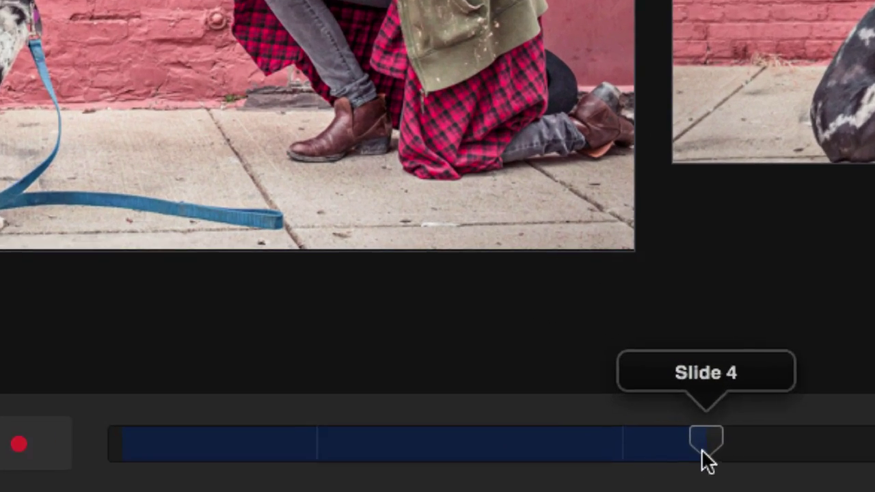
left_click_drag(704, 451, 705, 451)
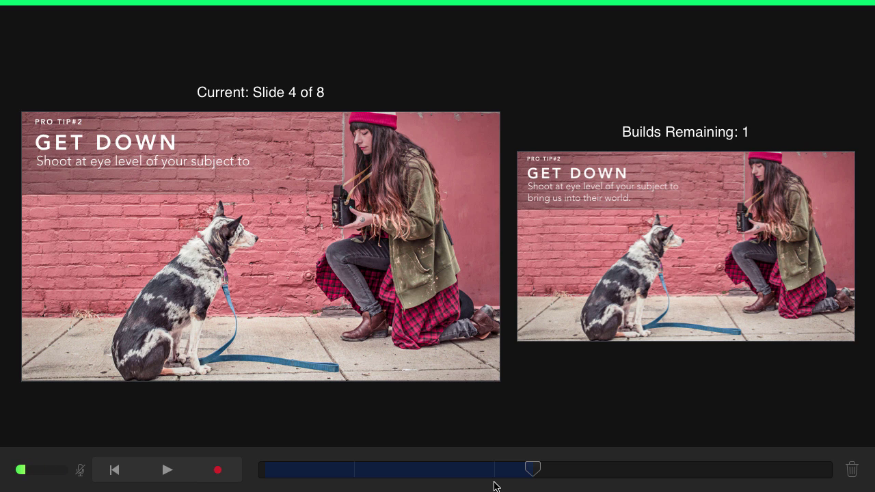
left_click_drag(531, 471, 495, 480)
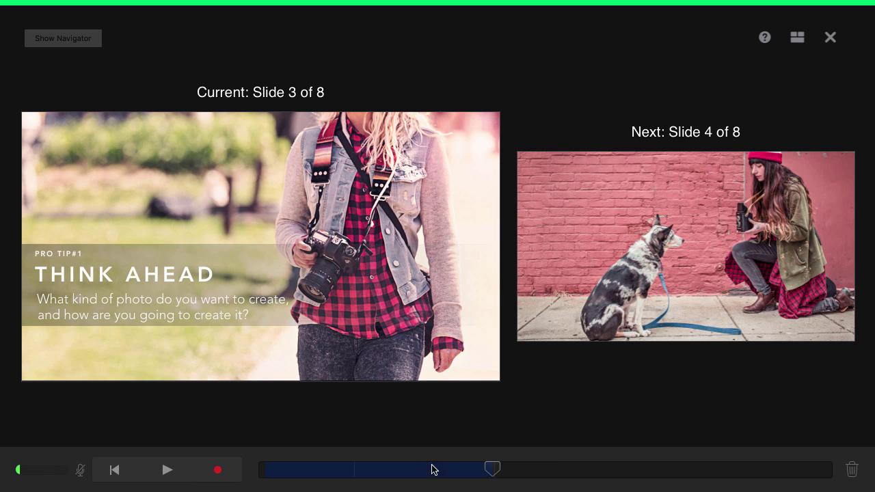
Step: Try to rerecord from the end of slide 3, cancel it, and exit with the playhead at the recording's end on slide 4
left_click(219, 472)
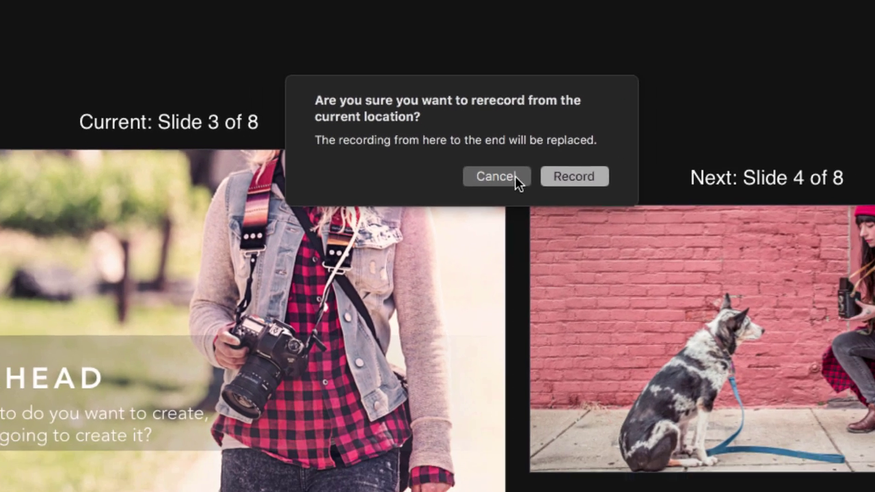
left_click(499, 231)
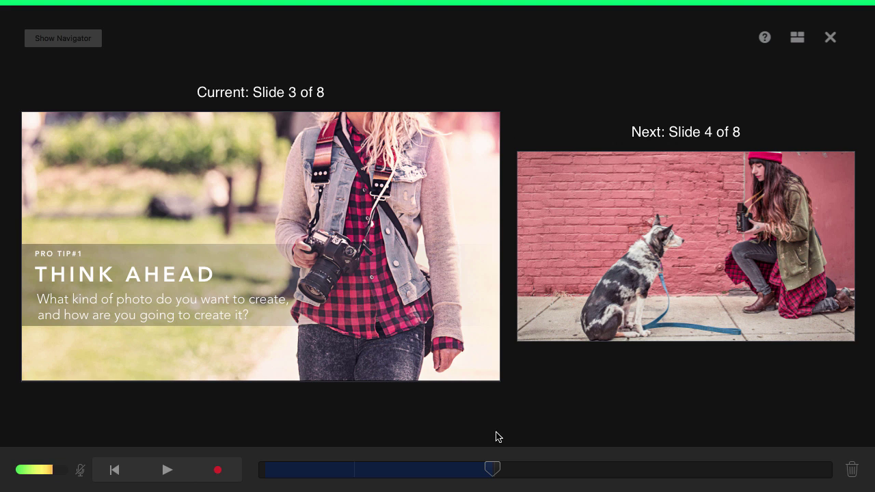
left_click_drag(492, 469, 824, 468)
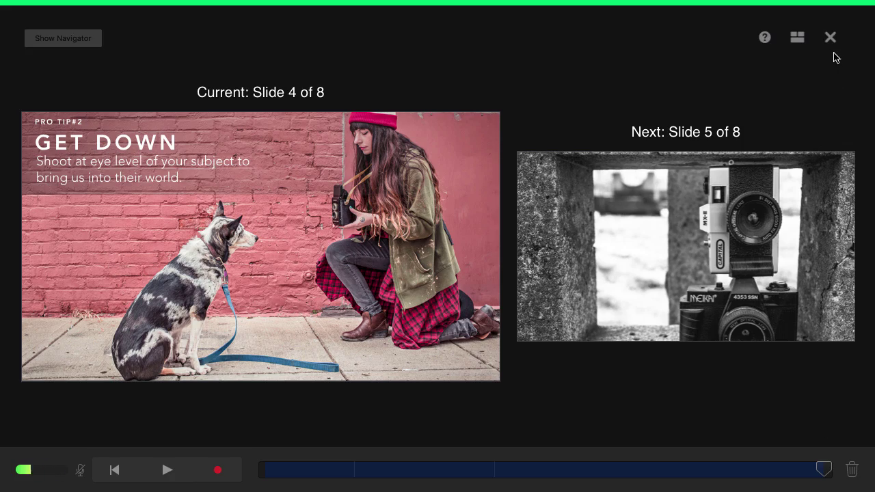
left_click(831, 38)
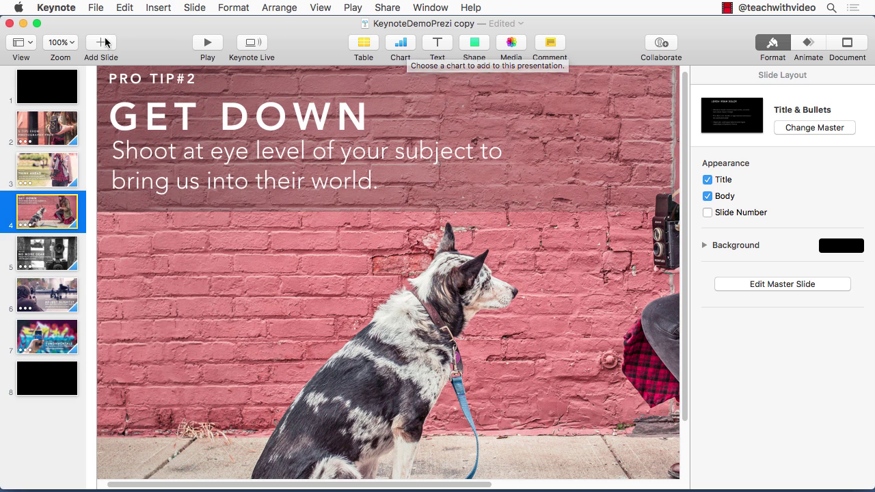
Step: Begin a QuickTime export of the presentation with Slideshow Recording as the playback source
left_click(95, 8)
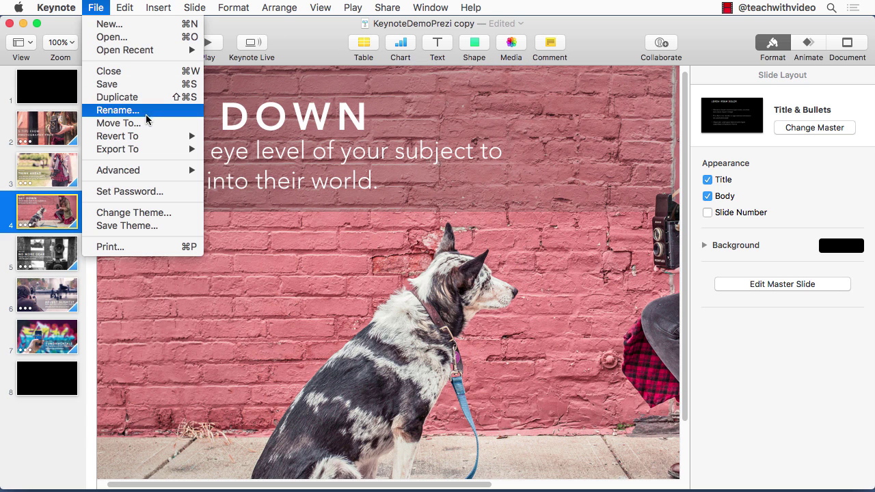
mouse_move(163, 149)
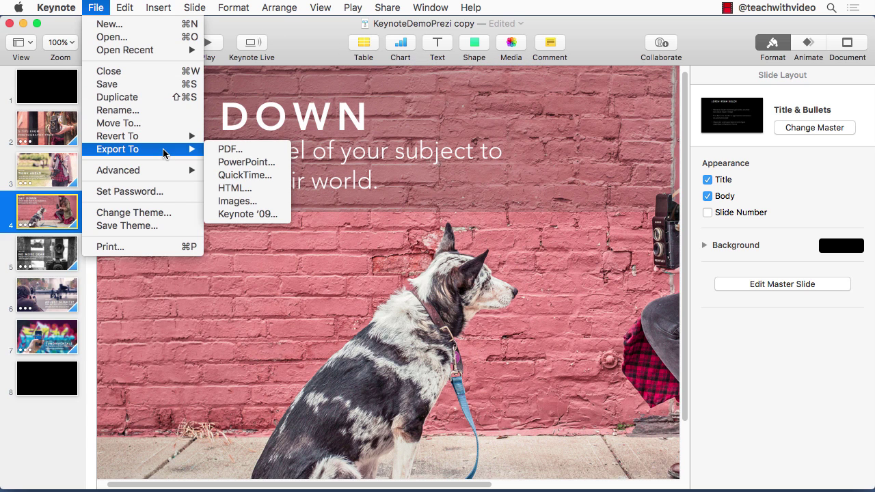
left_click(255, 174)
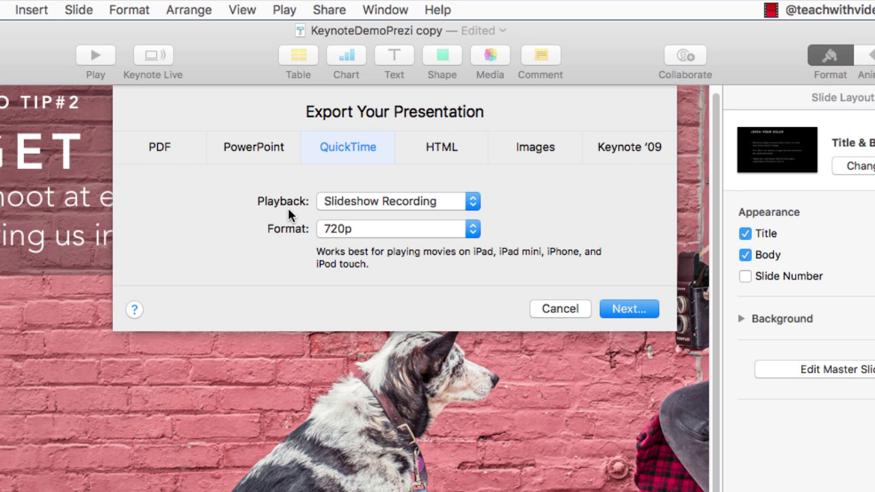
left_click(436, 202)
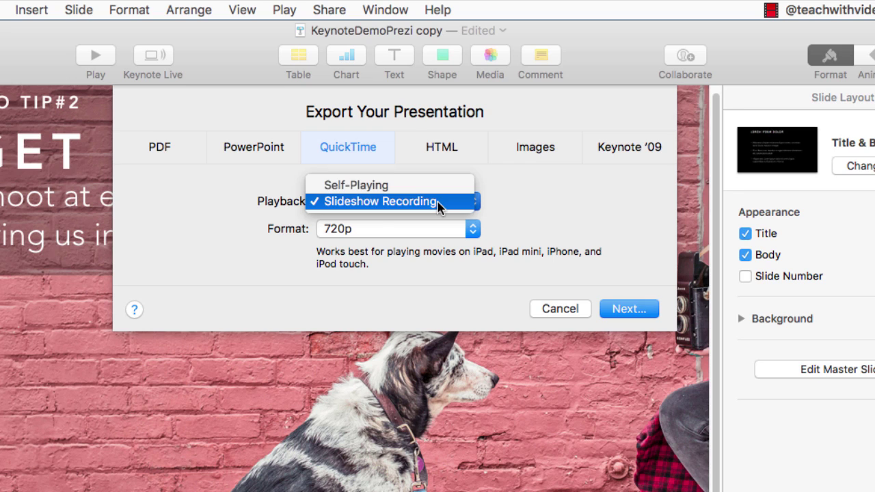
left_click(438, 207)
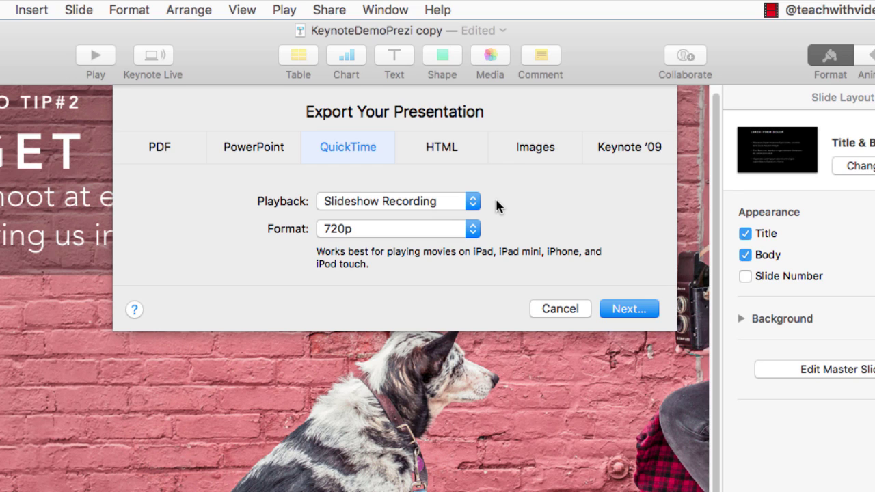
Step: Try the Custom movie format for the QuickTime export and set the format back to 720p
left_click(476, 233)
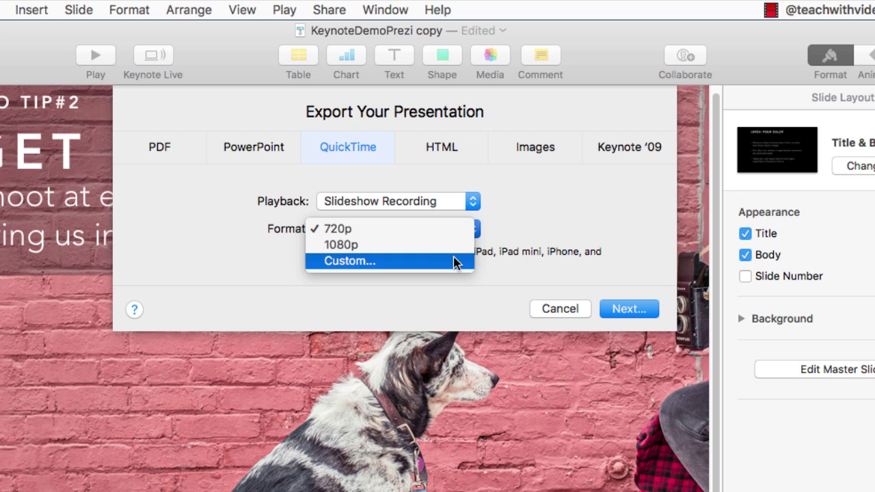
left_click(454, 261)
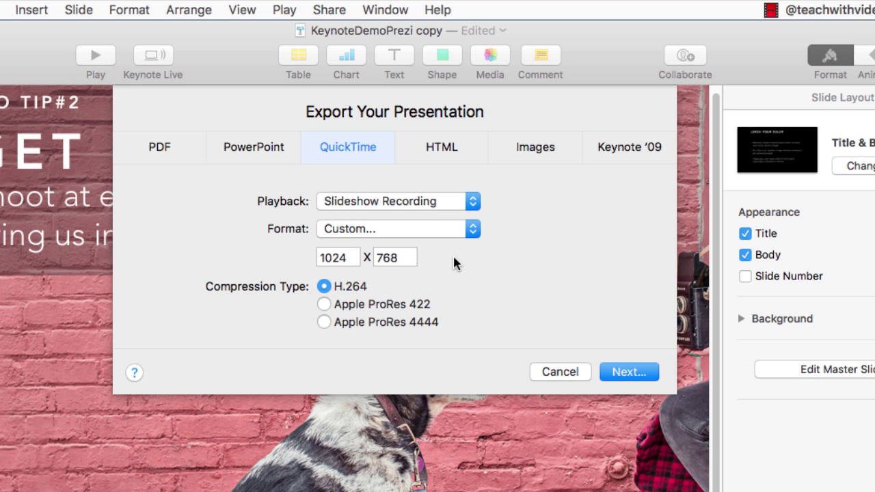
left_click(472, 232)
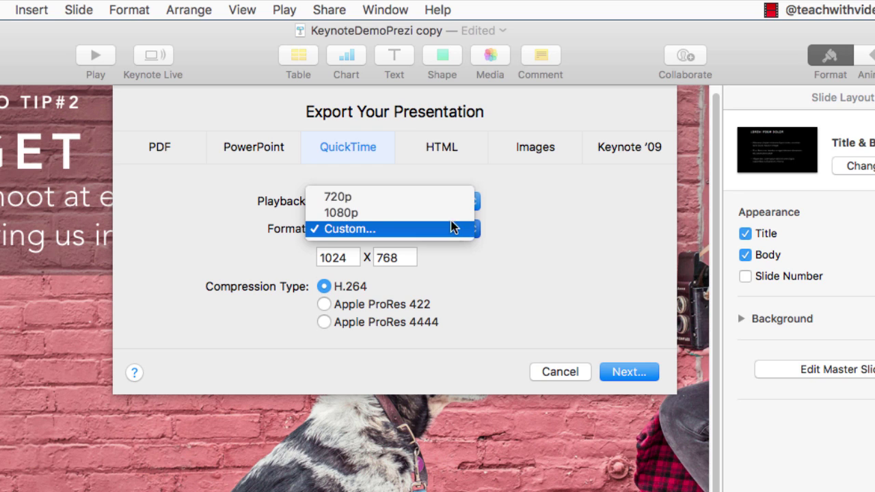
left_click(447, 197)
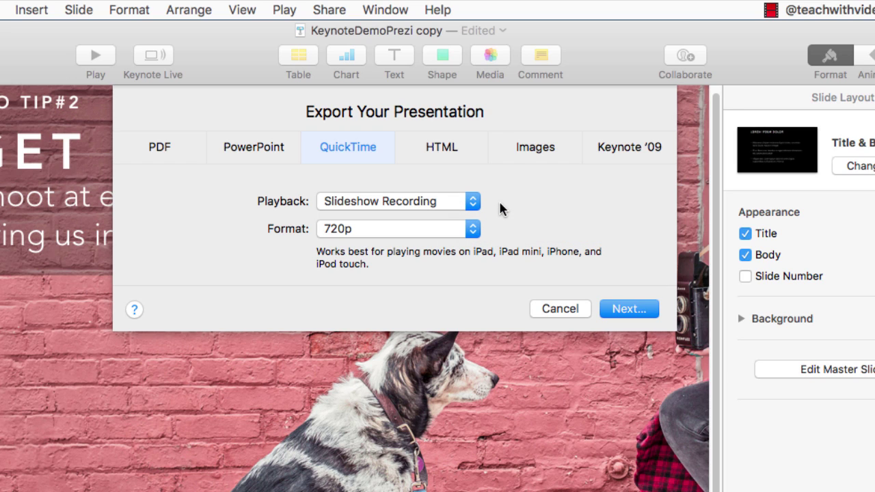
Step: Export the 720p movie to the Desktop under the name KeynoteDemoPrezi copy
left_click(621, 311)
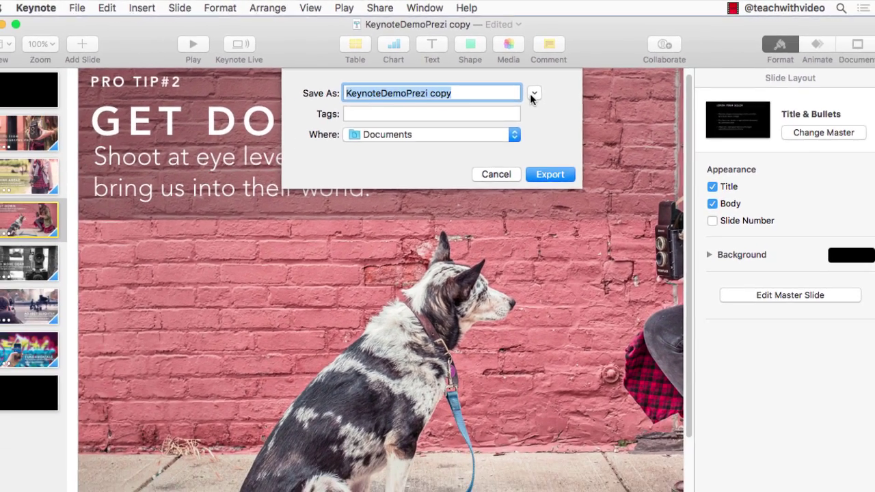
left_click(533, 94)
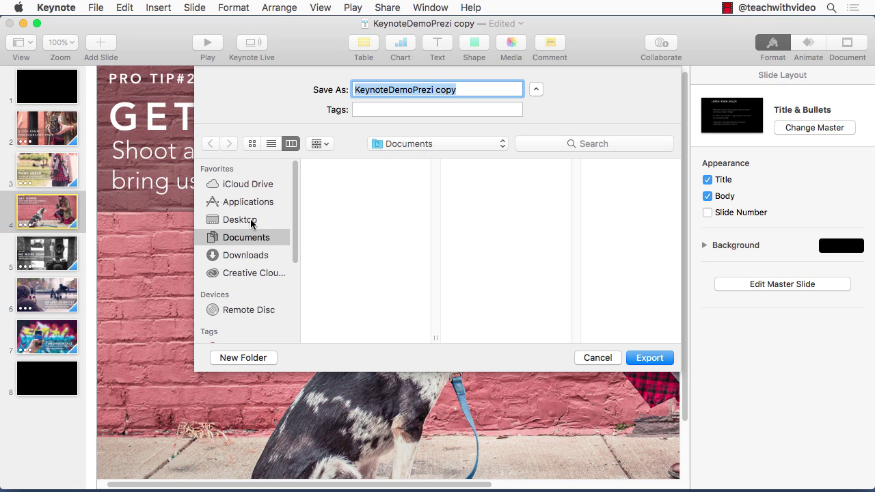
left_click(250, 219)
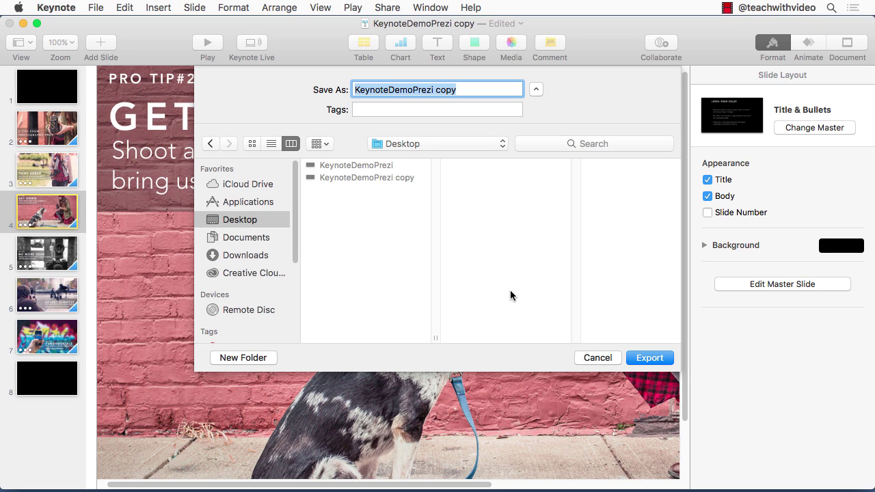
left_click(647, 359)
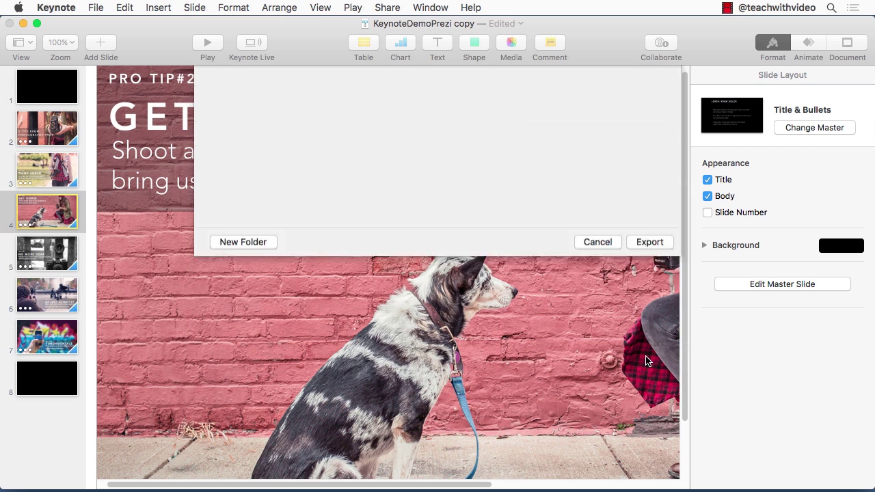